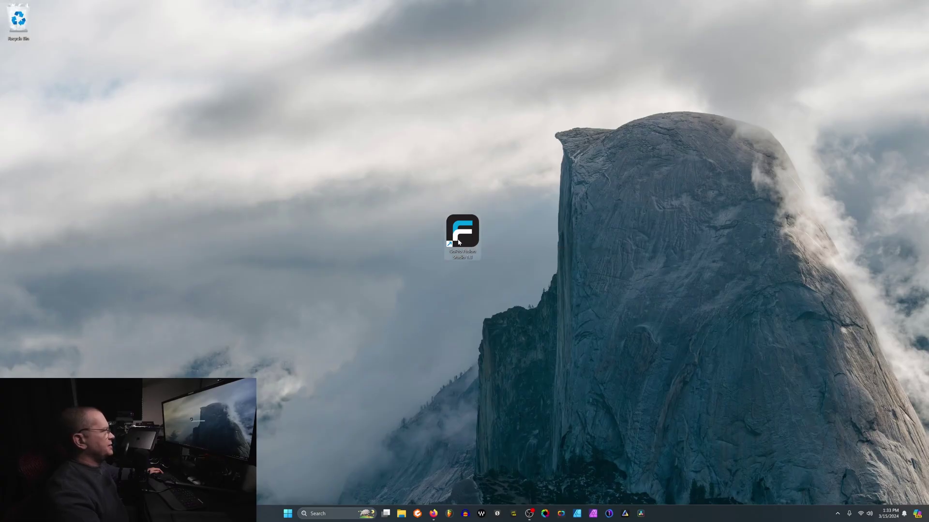
# - Try launching GoPro Fusion Studio from its desktop shortcut's Open command
pyautogui.rightClick(458, 242)
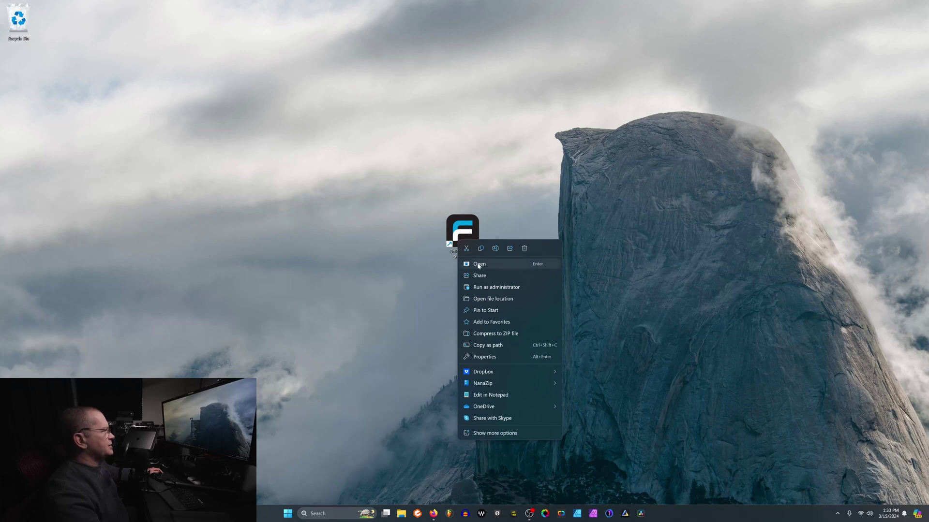
pyautogui.click(478, 265)
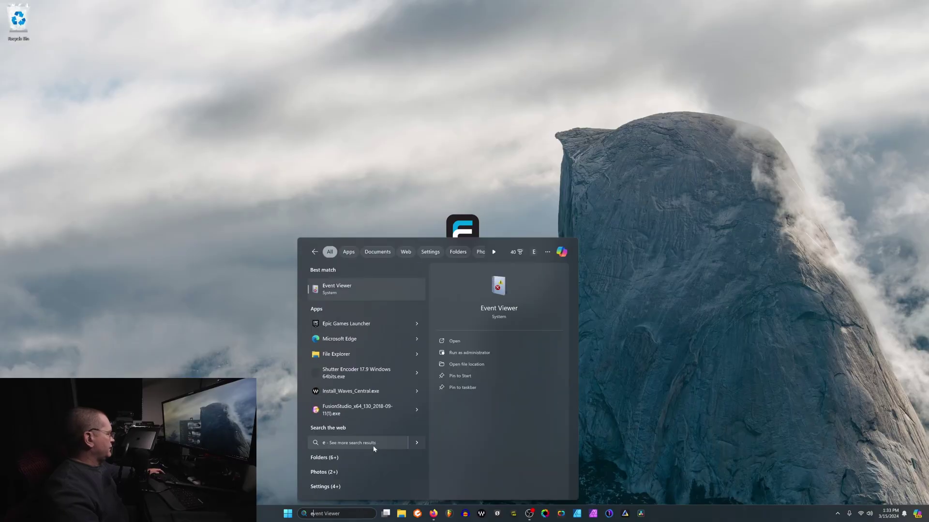
# - Search 'event' to start Event Viewer and show the Windows Logs > Application events
pyautogui.write('nt')
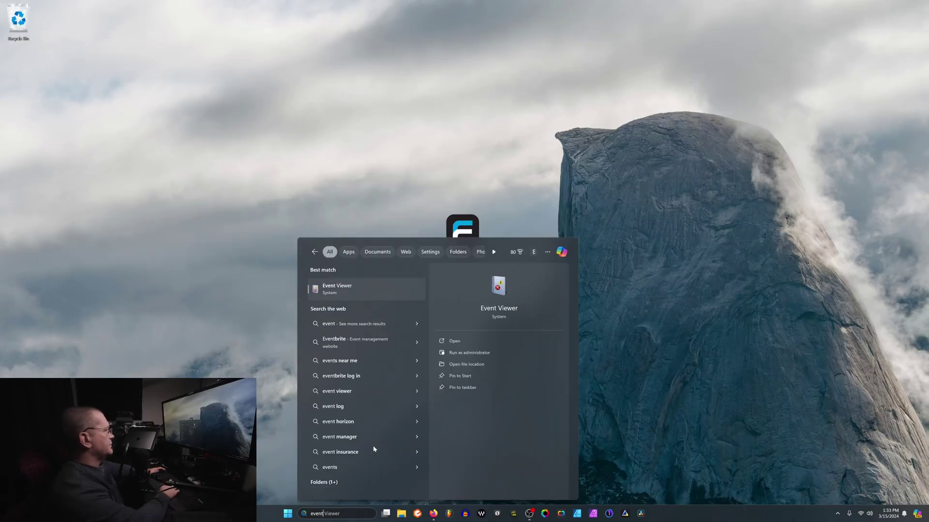
pyautogui.press('Return')
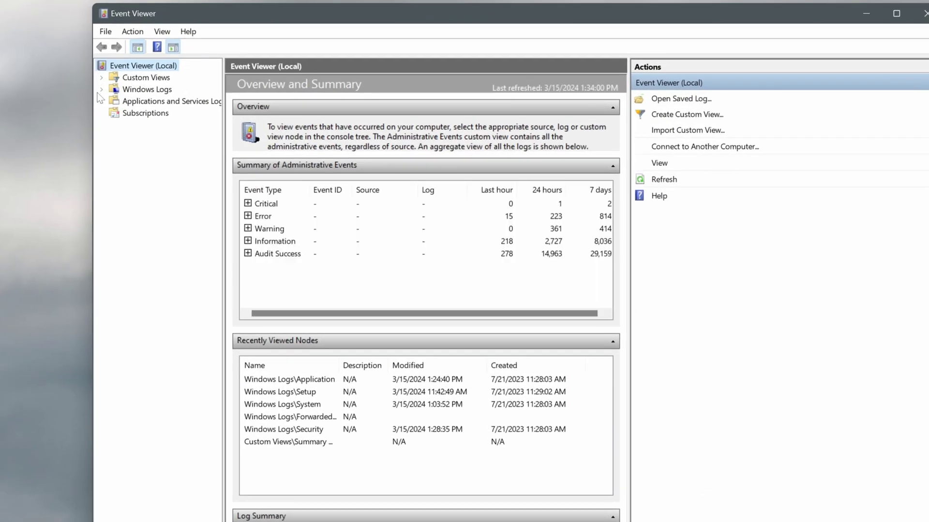
pyautogui.click(101, 90)
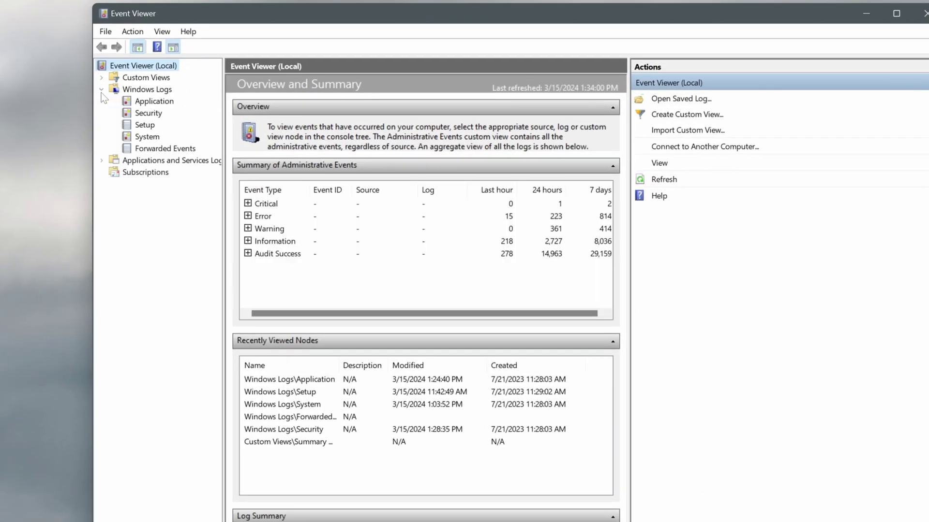
pyautogui.click(153, 102)
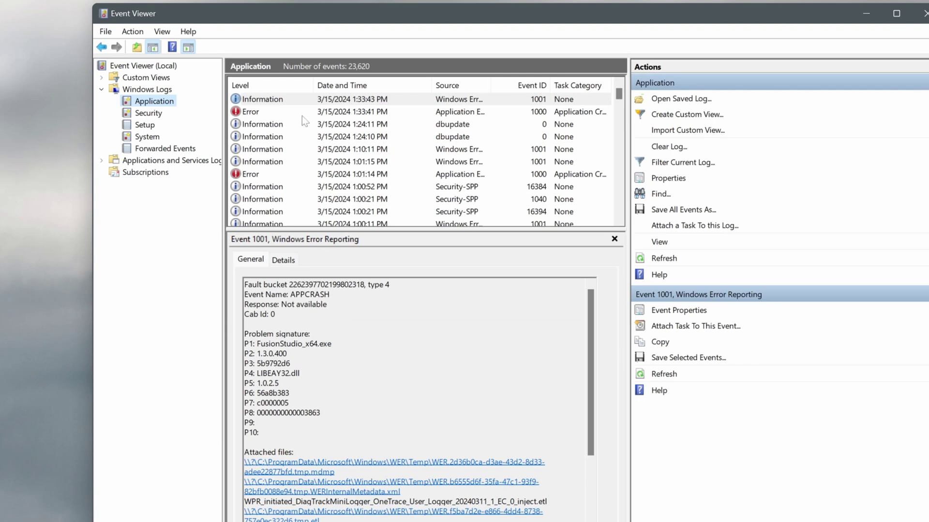
# - Inspect the 1:33:41 PM Error event, highlighting FusionStudio_x64.exe and faulting module LIBEAY32.dll
pyautogui.click(260, 113)
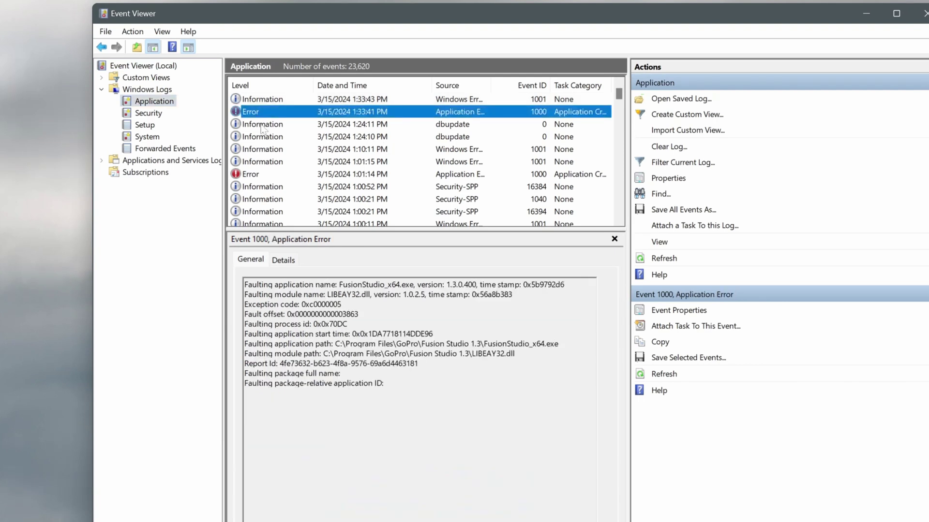
pyautogui.moveTo(339, 285); pyautogui.dragTo(361, 285)
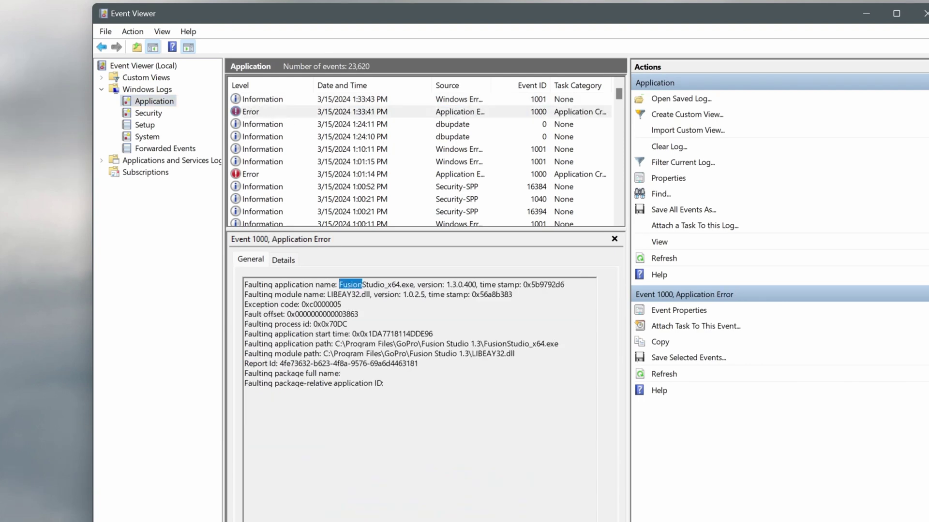
pyautogui.click(244, 294)
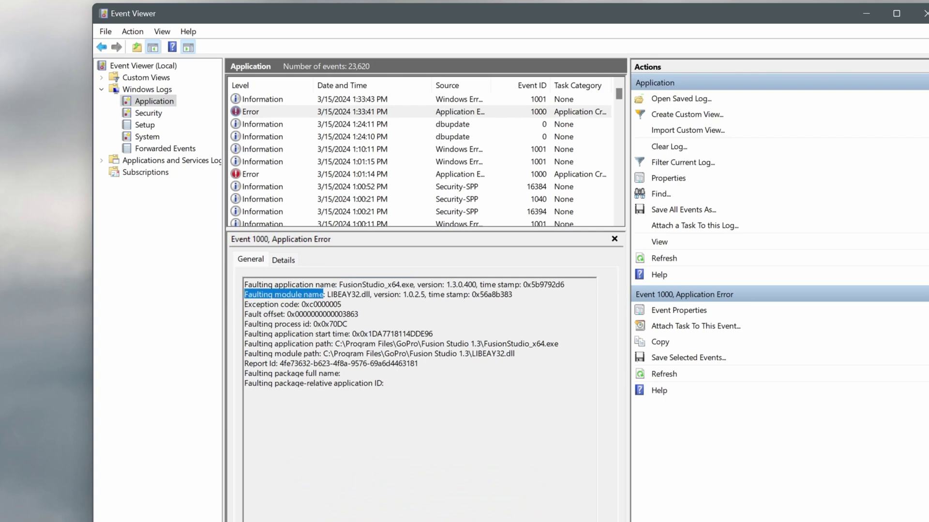
pyautogui.moveTo(327, 294); pyautogui.dragTo(359, 294)
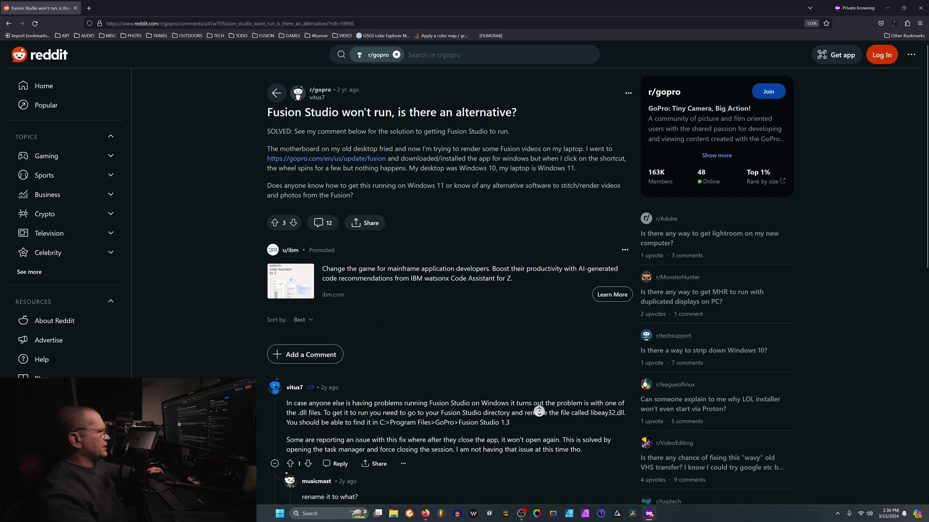
pyautogui.scroll(-1, 539, 411)
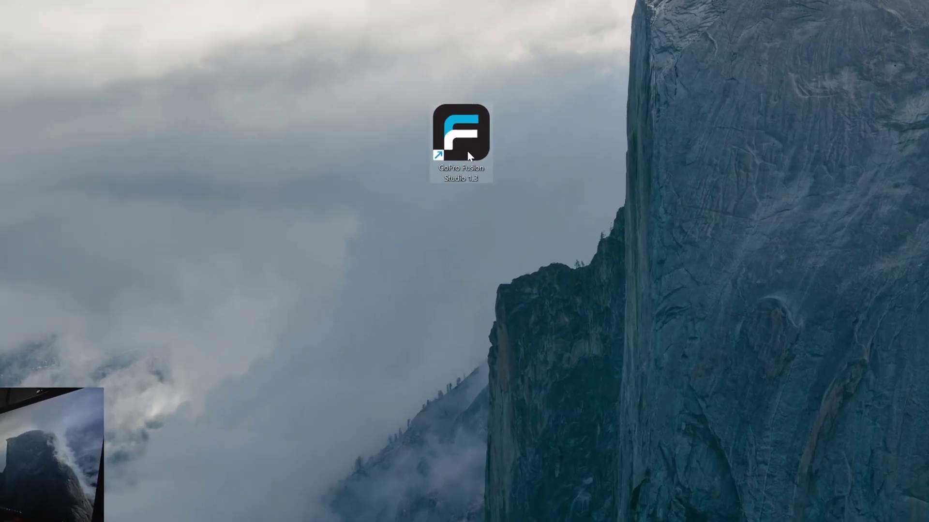
# - Copy the Fusion Studio install folder path from the shortcut's Properties
pyautogui.rightClick(466, 244)
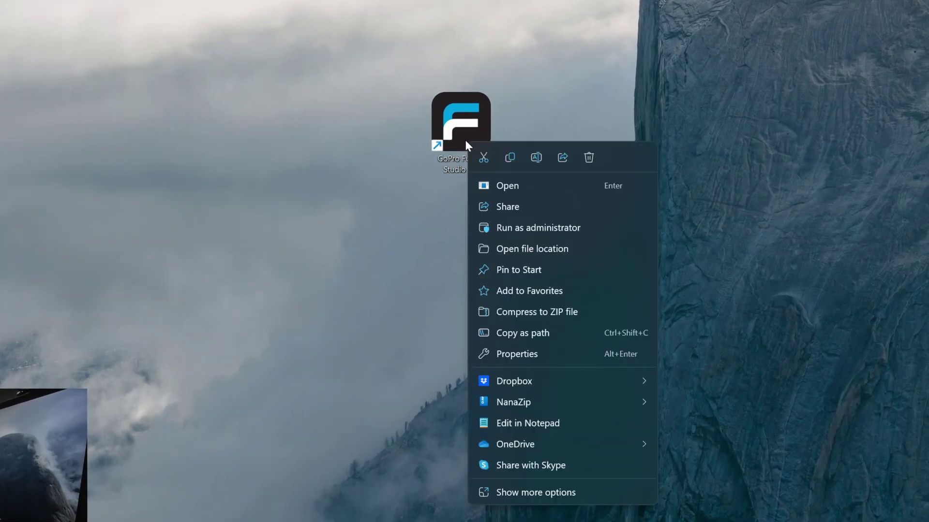
pyautogui.click(559, 353)
pyautogui.moveTo(672, 302); pyautogui.dragTo(668, 302)
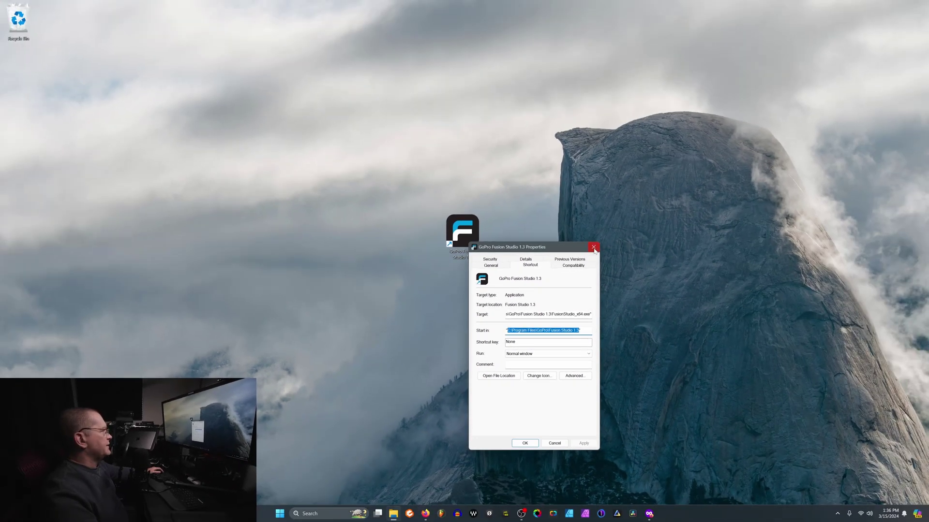
pyautogui.click(593, 248)
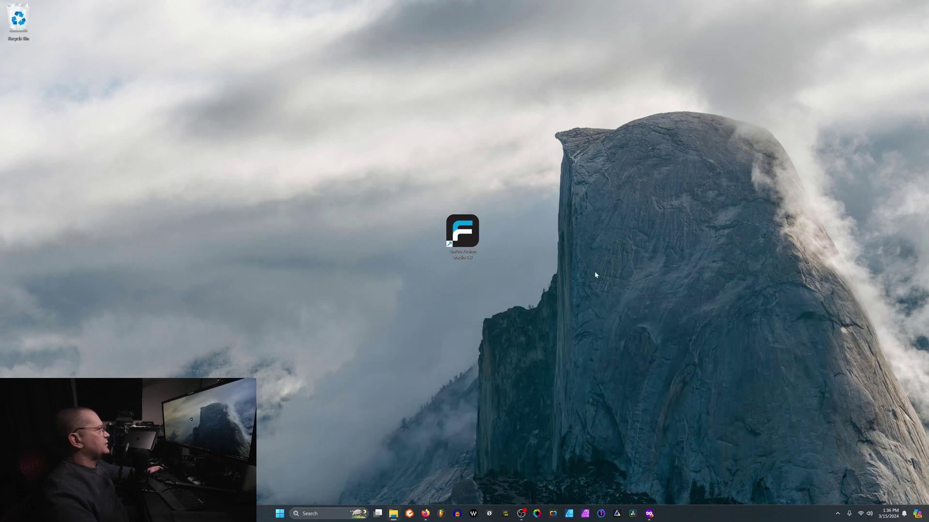
# - Go to the Fusion Studio 1.3 folder in a new Explorer window and search 'libe'
pyautogui.press('super+e')
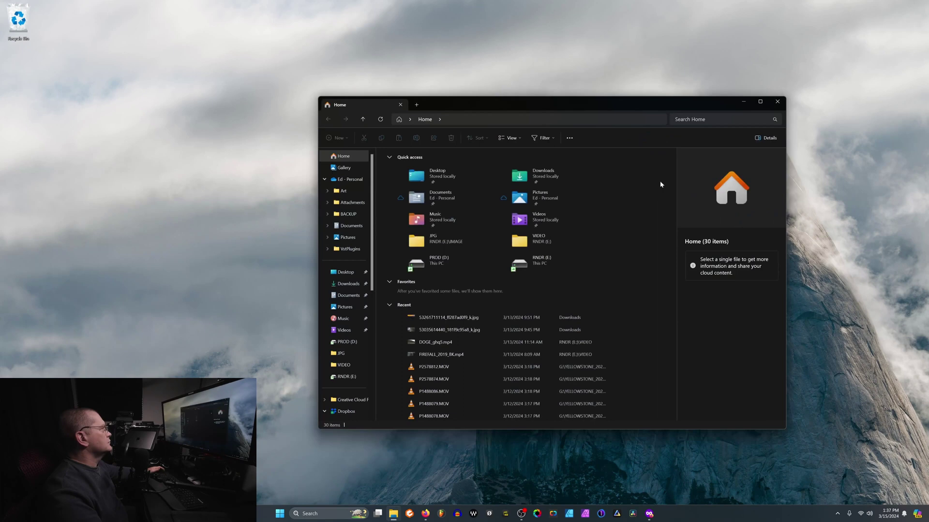
pyautogui.click(617, 119)
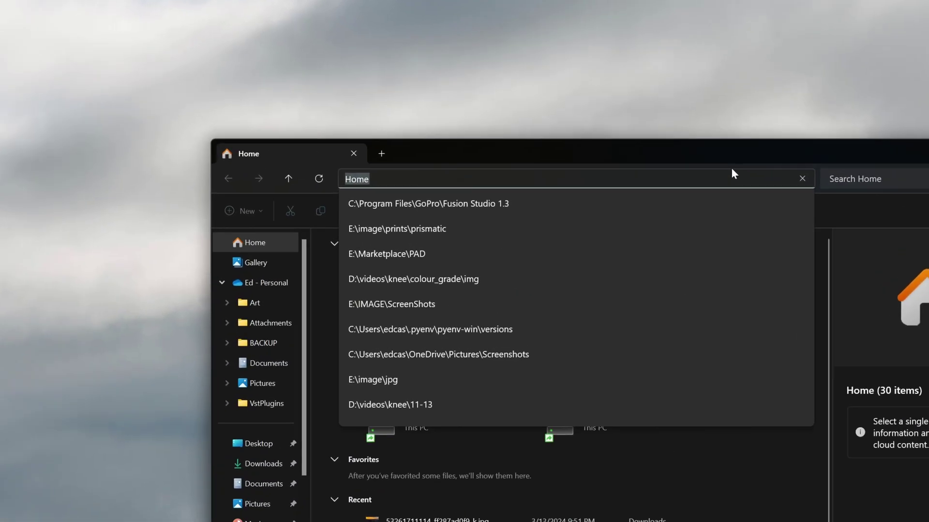
pyautogui.write('C:\\Program Files\\GoPro\\Fusion Studio 1.3')
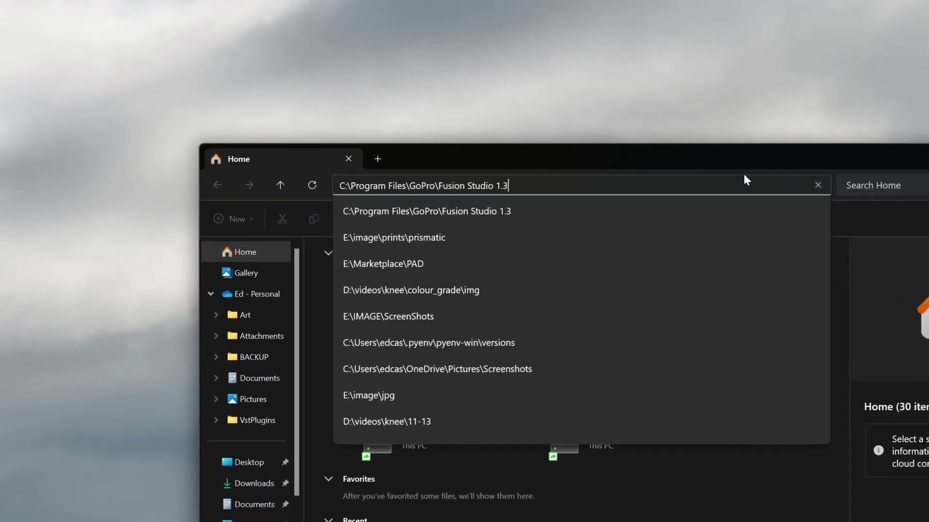
pyautogui.press('Return')
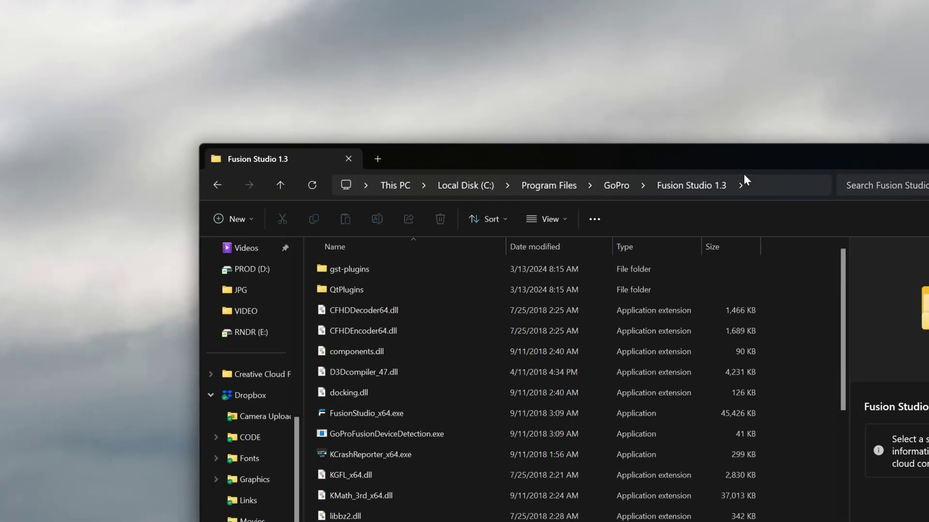
pyautogui.hotkey('ctrl', 'f')
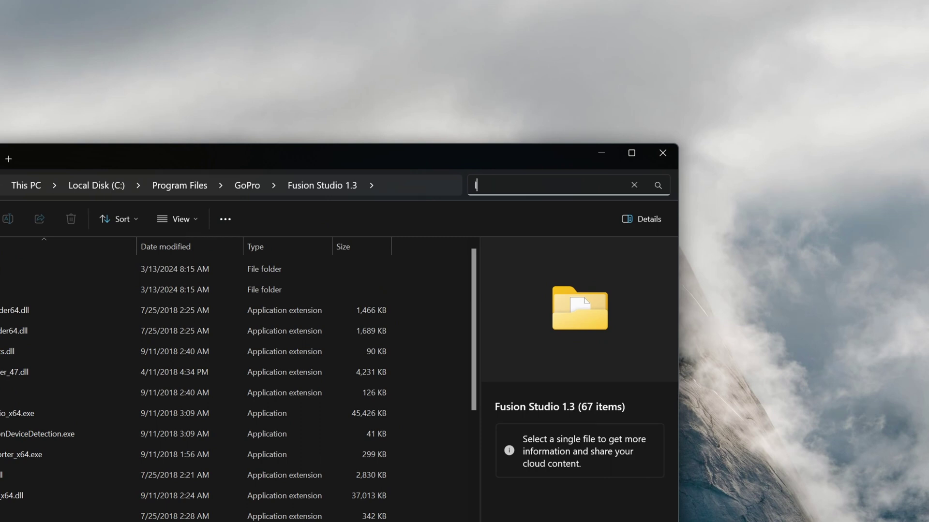
pyautogui.write('libea')
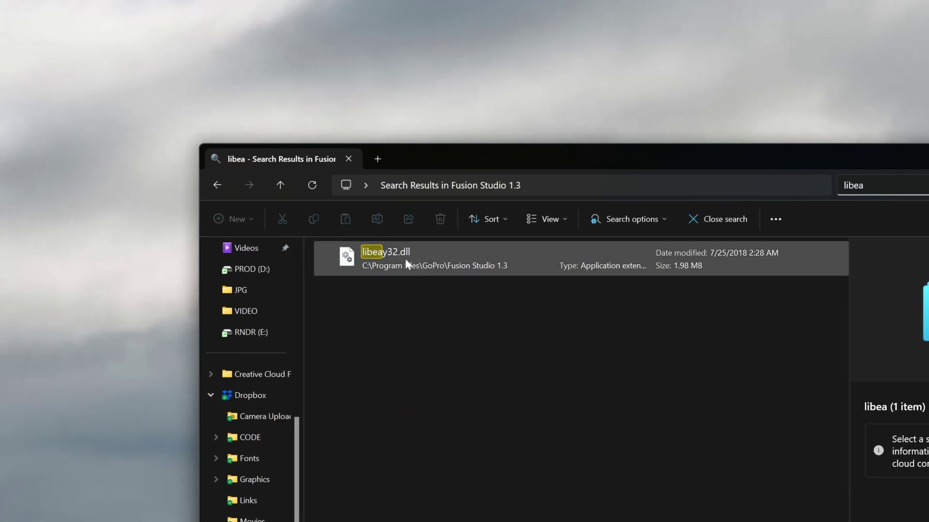
# - Rename libeay32.dll to libeay32.dll.BAK, granting administrator permission
pyautogui.rightClick(408, 270)
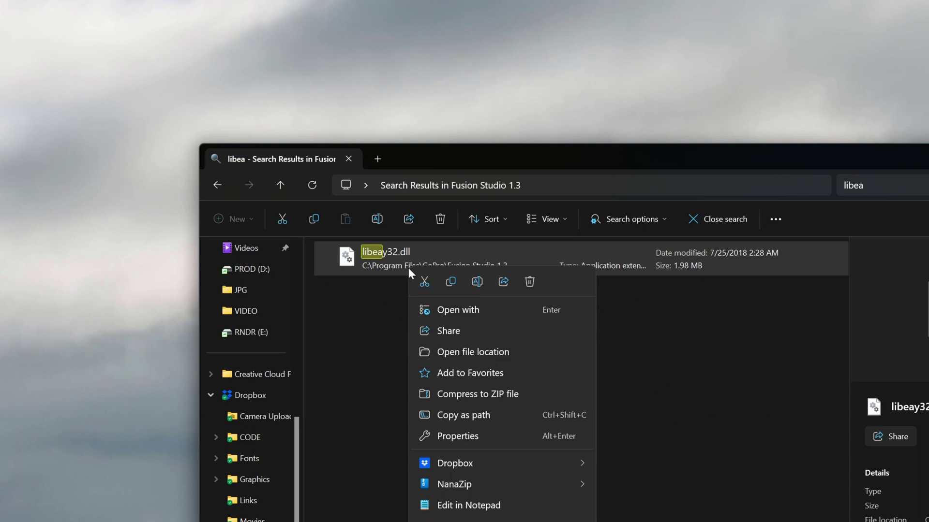
pyautogui.click(476, 283)
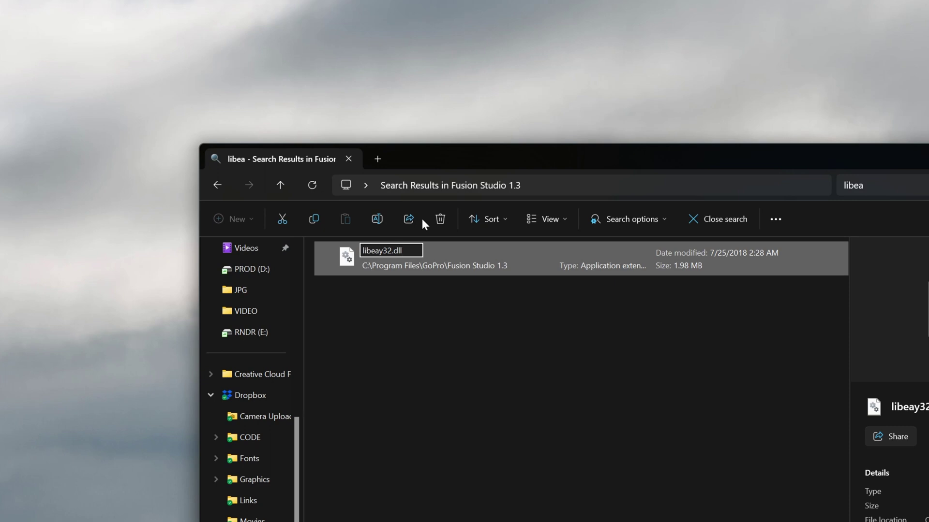
pyautogui.write('.BAK')
pyautogui.press('Return')
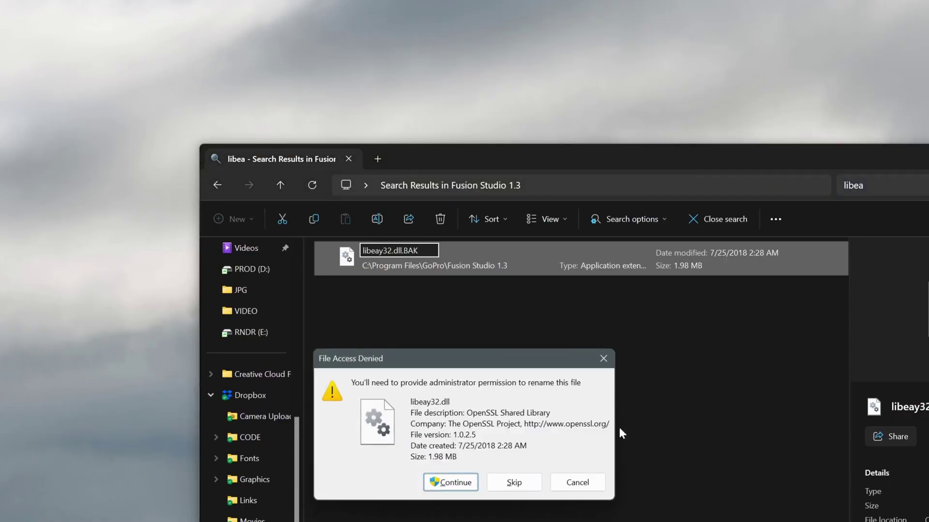
pyautogui.click(447, 482)
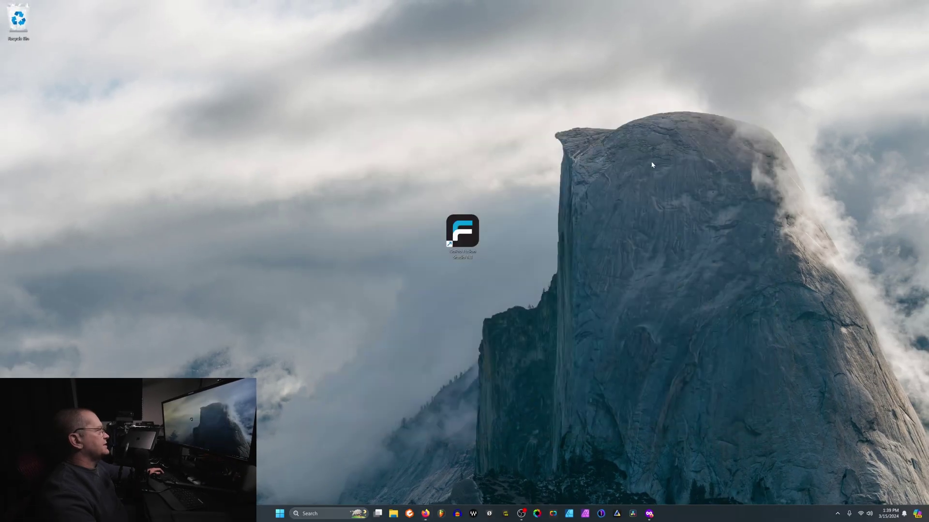
# - Start GoPro Fusion Studio from the shortcut and add the 360_DC3_FLIGHT folder as media
pyautogui.rightClick(467, 233)
pyautogui.click(485, 253)
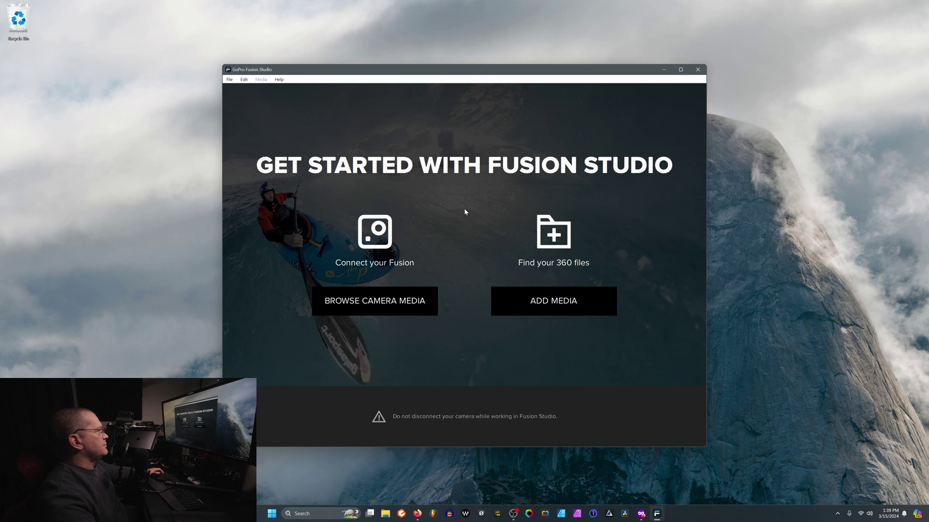
pyautogui.click(554, 300)
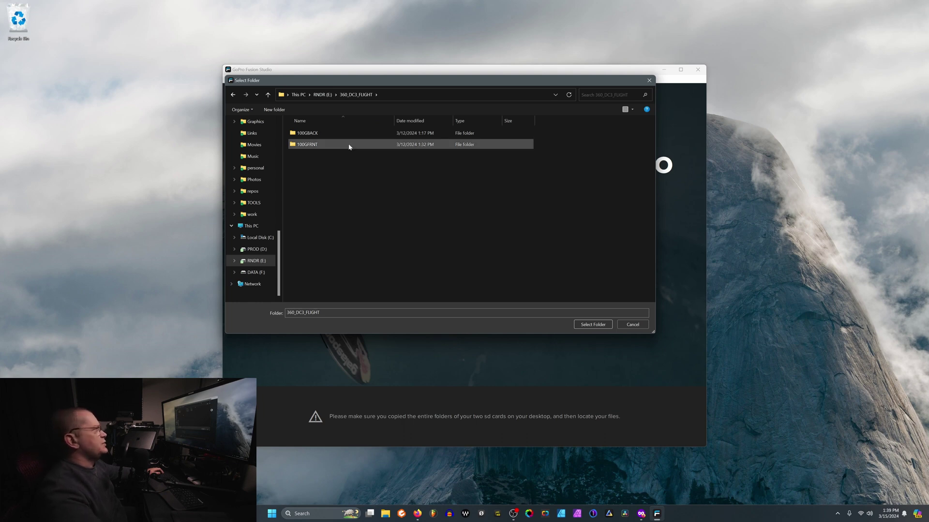
pyautogui.moveTo(373, 135)
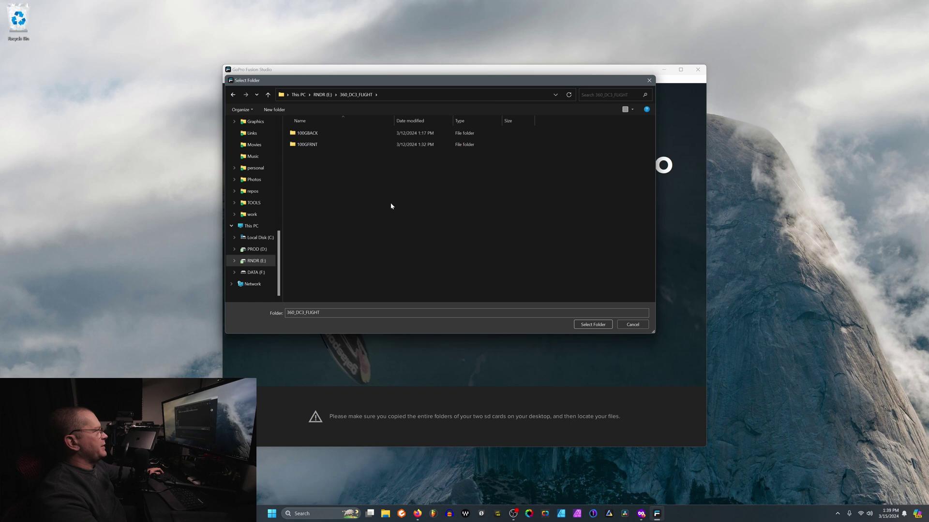
pyautogui.click(593, 324)
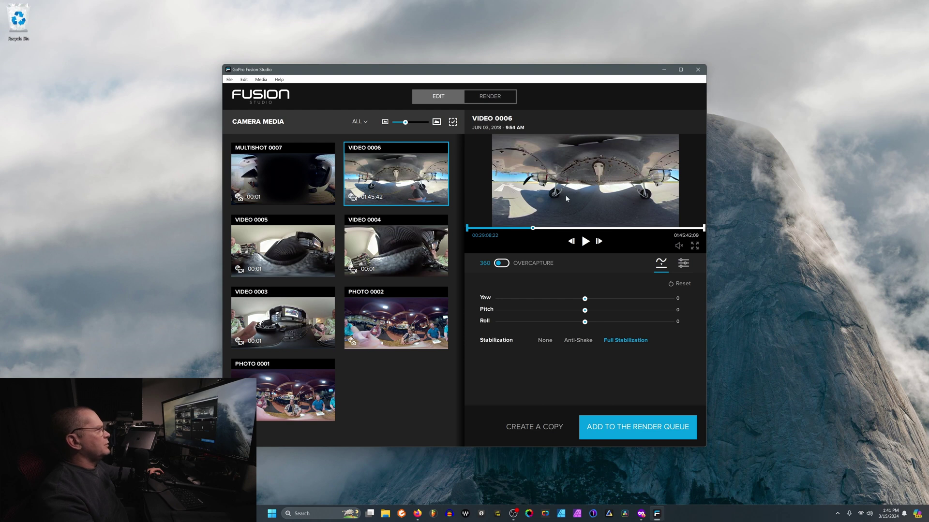
# - Rotate the VIDEO 0006 preview, reset orientation, set yaw to 10.00, and scrub ahead
pyautogui.moveTo(563, 189); pyautogui.dragTo(663, 245)
pyautogui.click(671, 285)
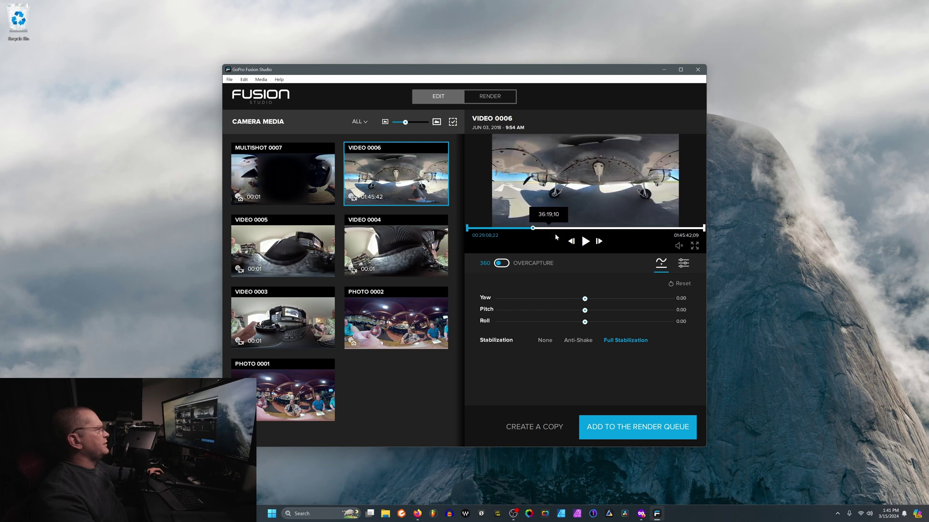
pyautogui.moveTo(585, 299); pyautogui.dragTo(549, 299)
pyautogui.moveTo(536, 231); pyautogui.dragTo(544, 230)
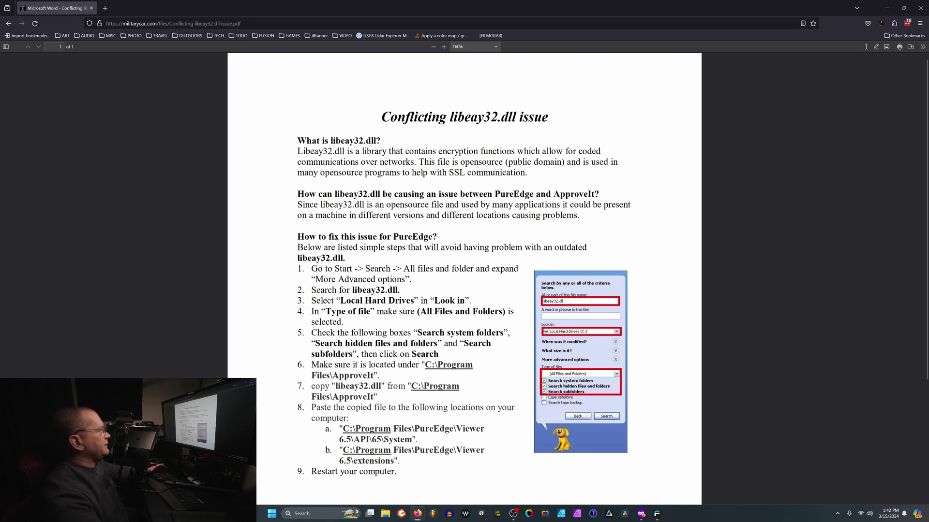
# - Highlight the PDF's title and its 'What is libeay32.dll?' section
pyautogui.moveTo(382, 116); pyautogui.dragTo(416, 162)
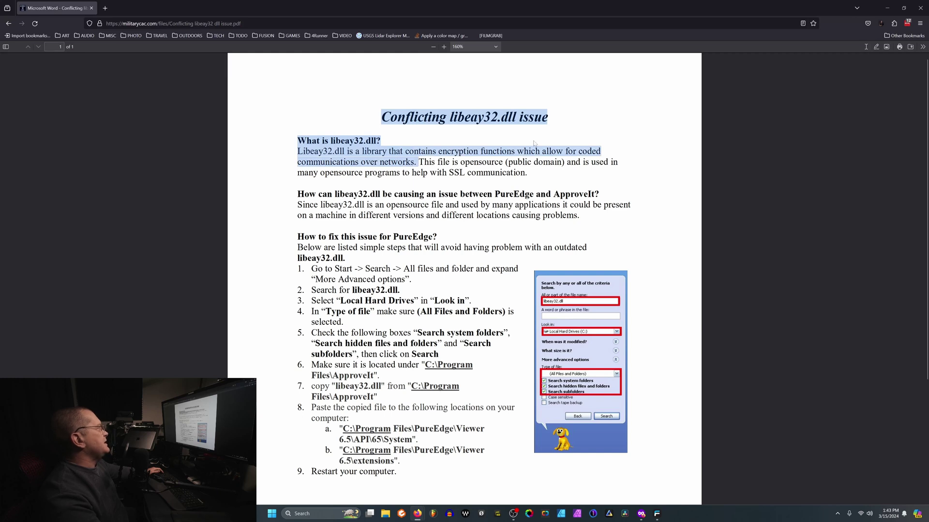